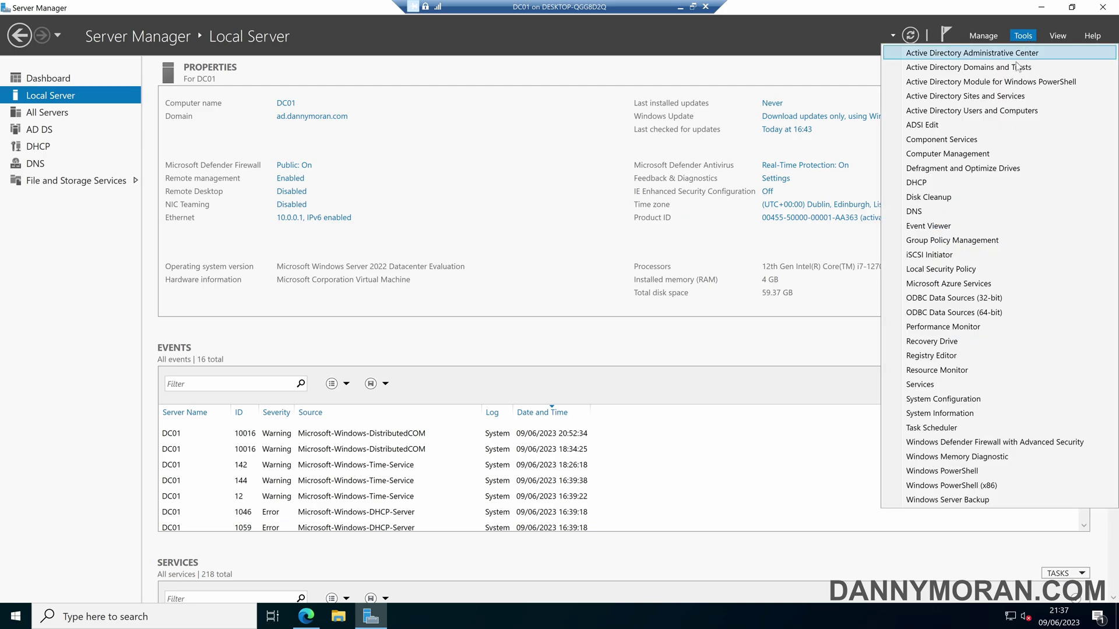
Open DNS Manager and expand the Forward Lookup Zones of server DC01.
{"action": "left_click", "coordinate": [950, 206]}
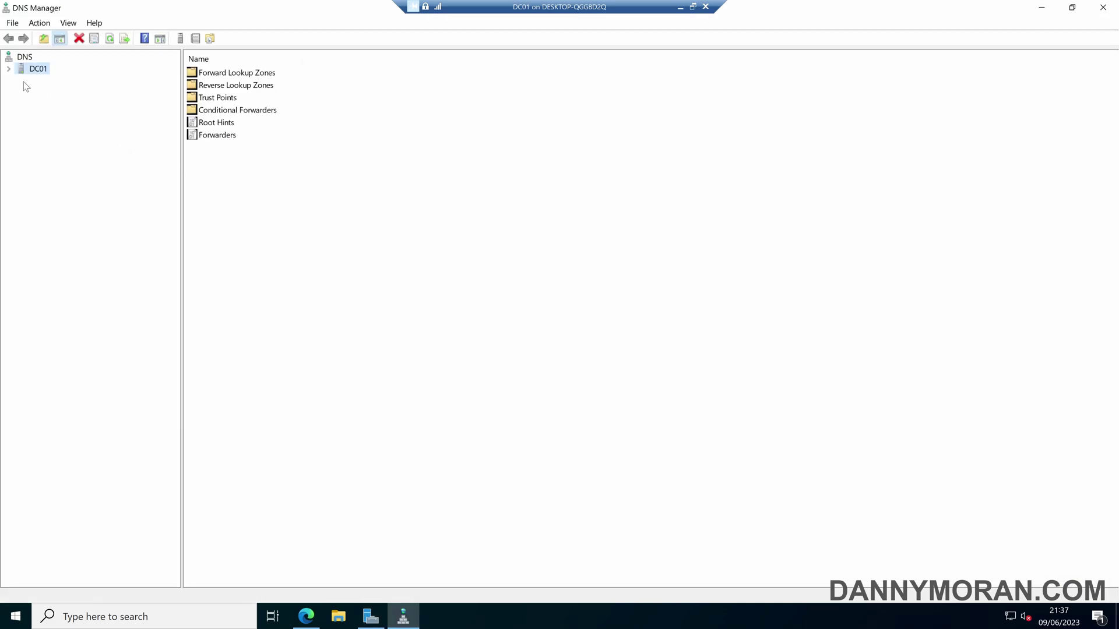
{"action": "left_click", "coordinate": [8, 69]}
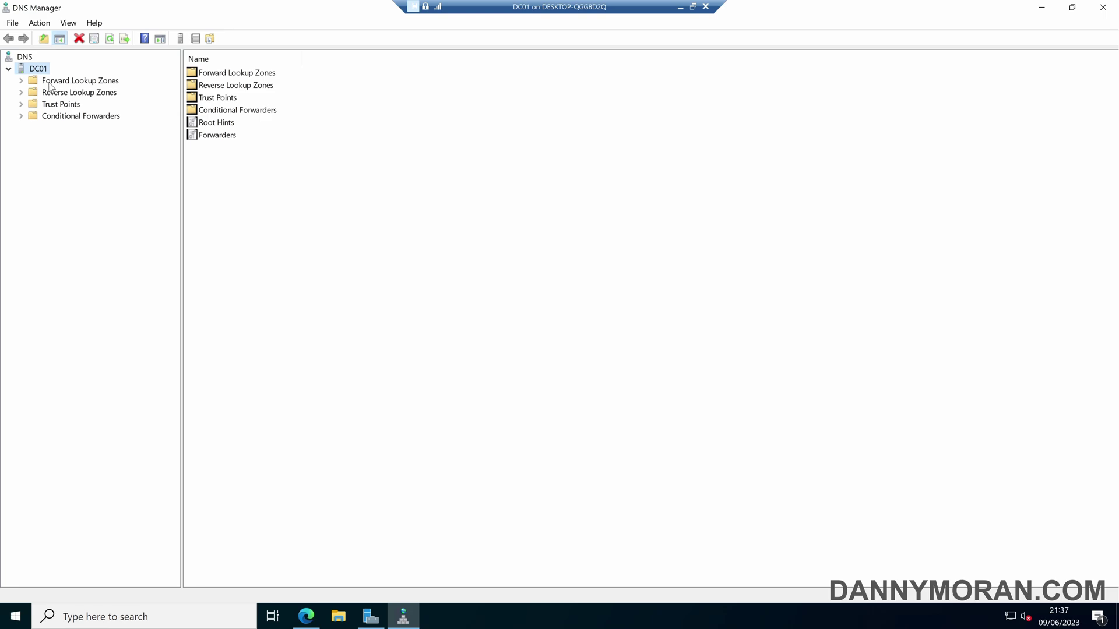
{"action": "left_click", "coordinate": [22, 81]}
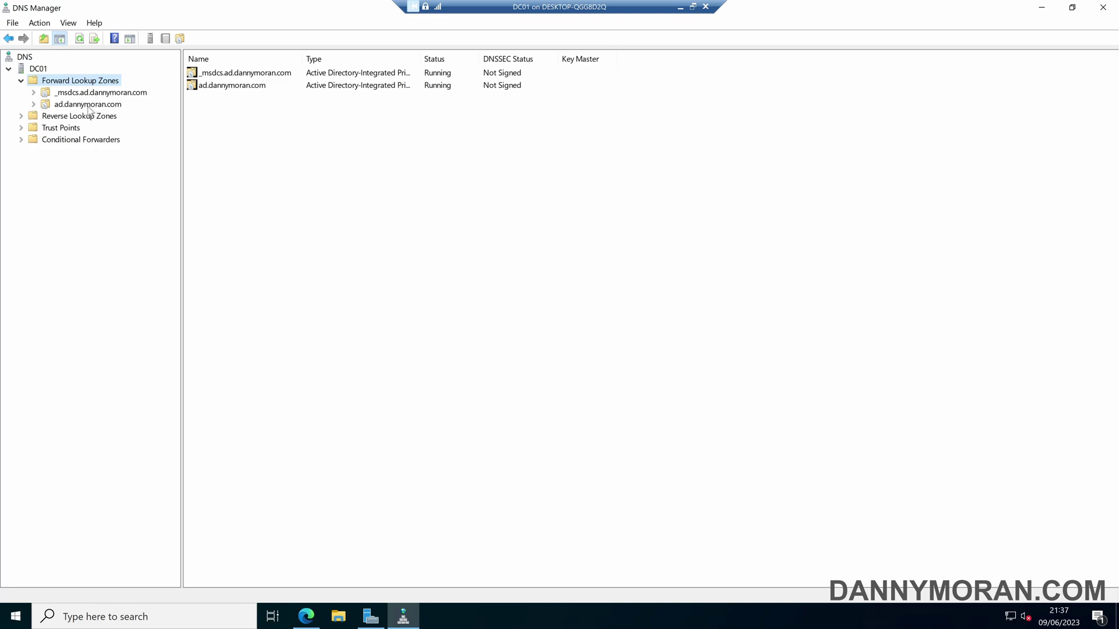
Review the forwarders configured in the properties of DNS server DC01, and close them without changes.
{"action": "right_click", "coordinate": [45, 70]}
{"action": "left_click", "coordinate": [108, 251]}
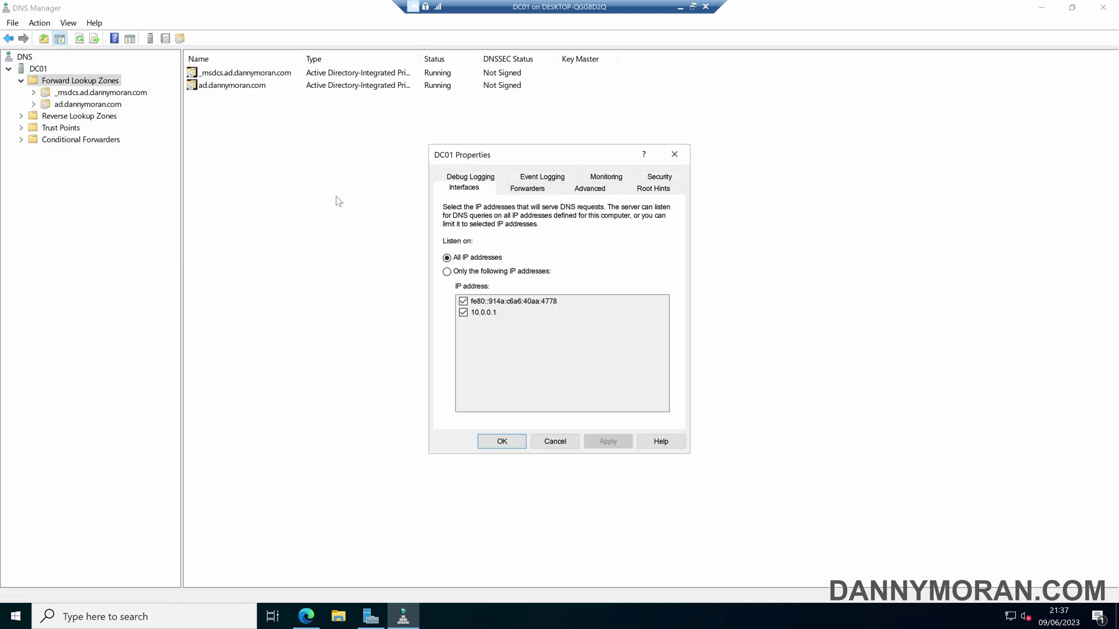
{"action": "left_click", "coordinate": [528, 187]}
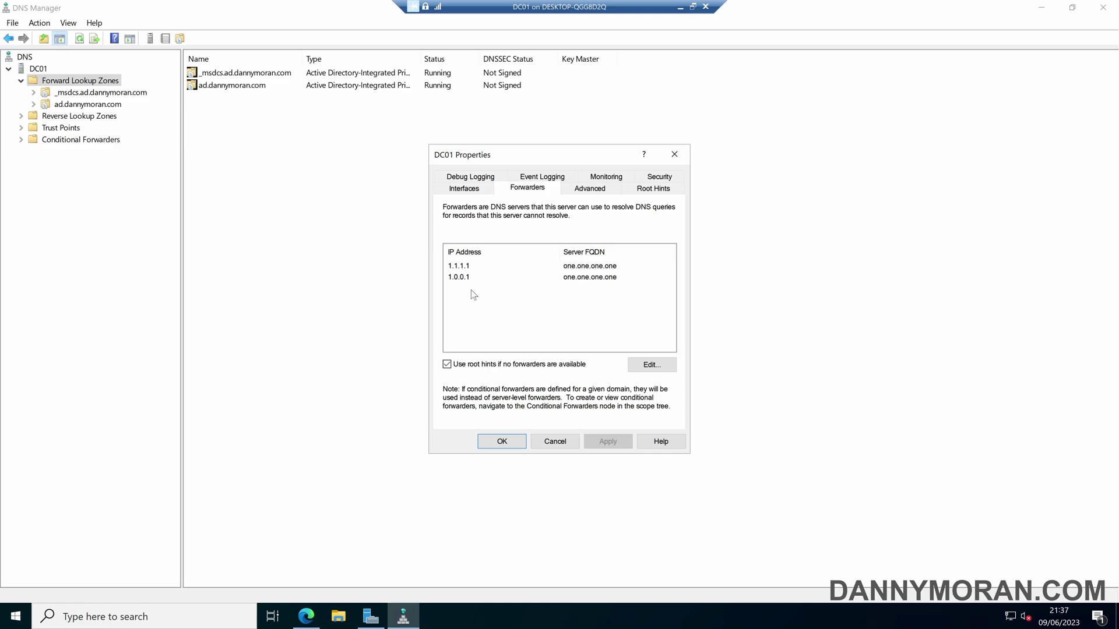
{"action": "left_click", "coordinate": [551, 445]}
{"action": "key", "text": "super"}
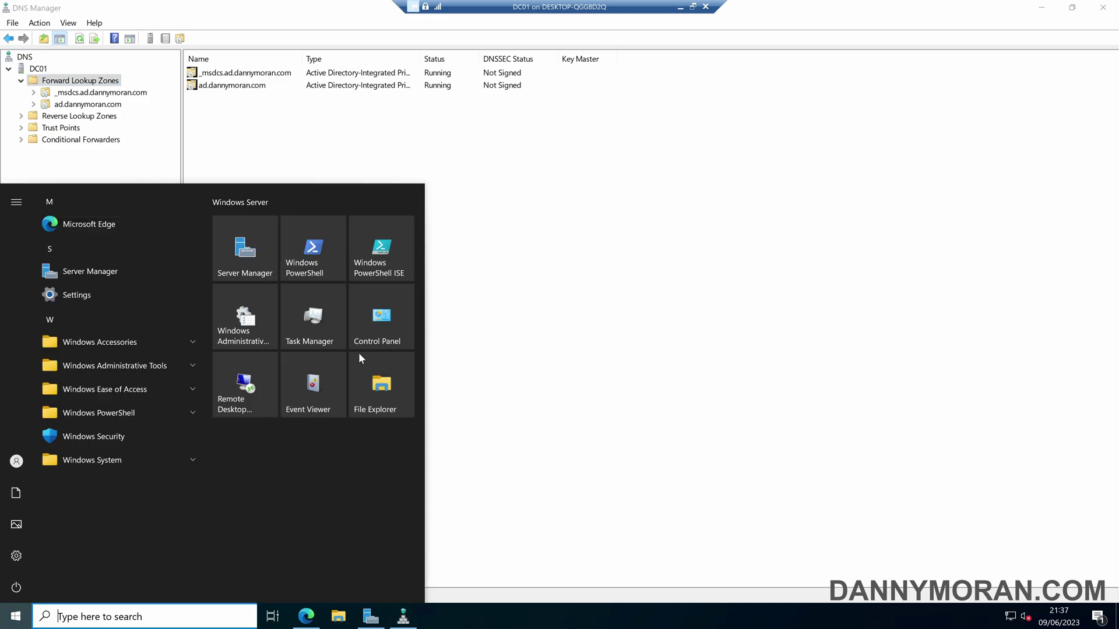
{"action": "type", "text": "cmd"}
{"action": "key", "text": "Return"}
{"action": "type", "text": "ping www.dannymoran.c"}
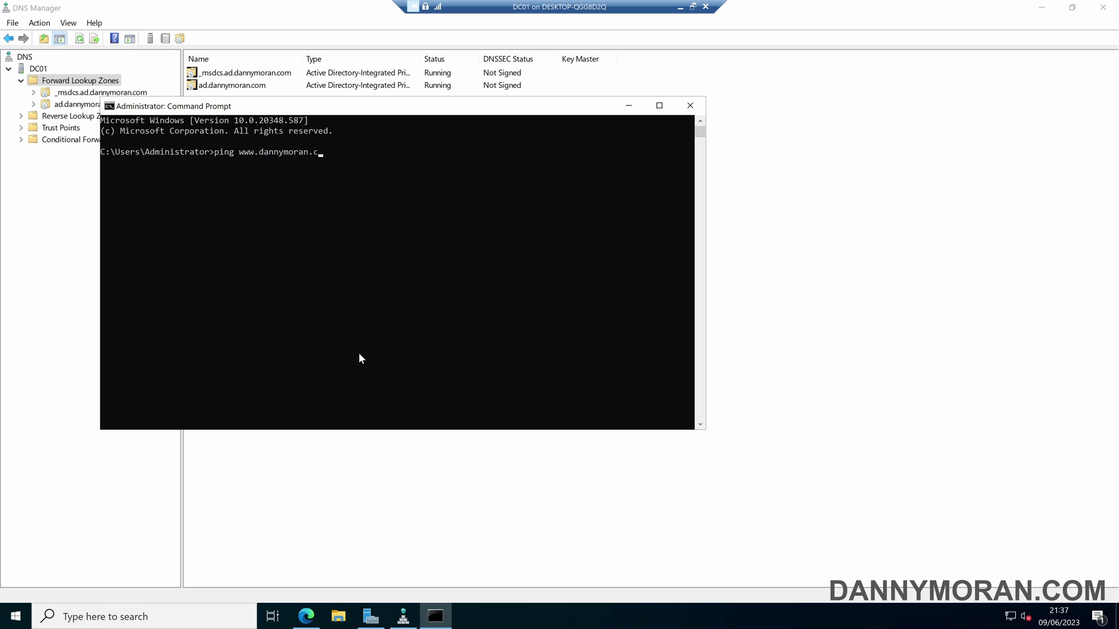
{"action": "type", "text": "om"}
{"action": "key", "text": "Return"}
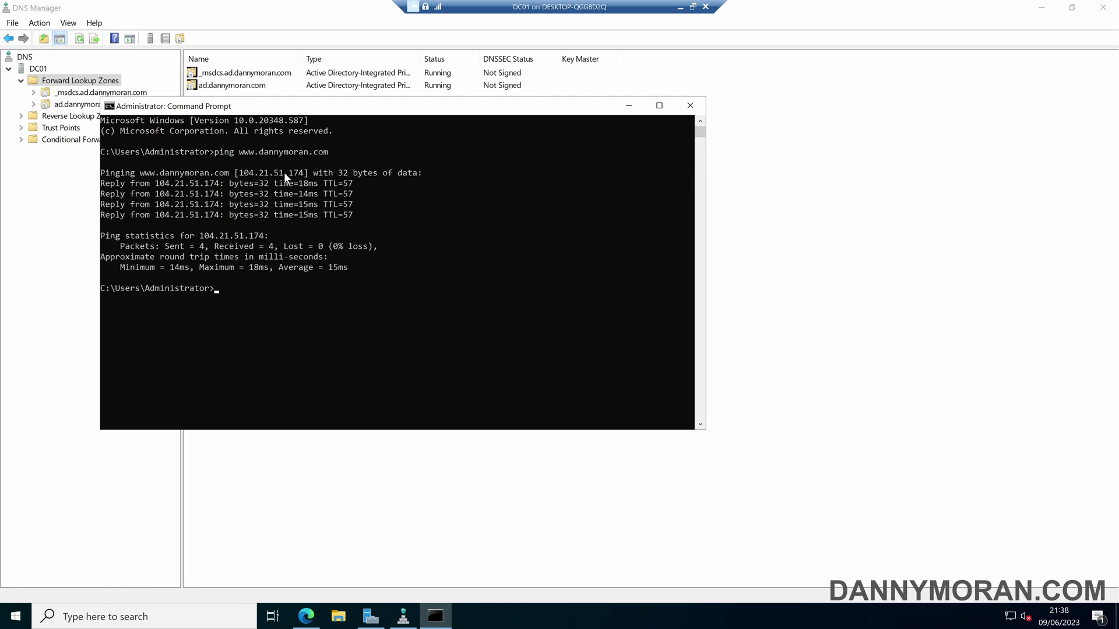
Return to DNS Manager and examine the server-level Forwarders entry of DC01, leaving it unchanged.
{"action": "left_click", "coordinate": [89, 84]}
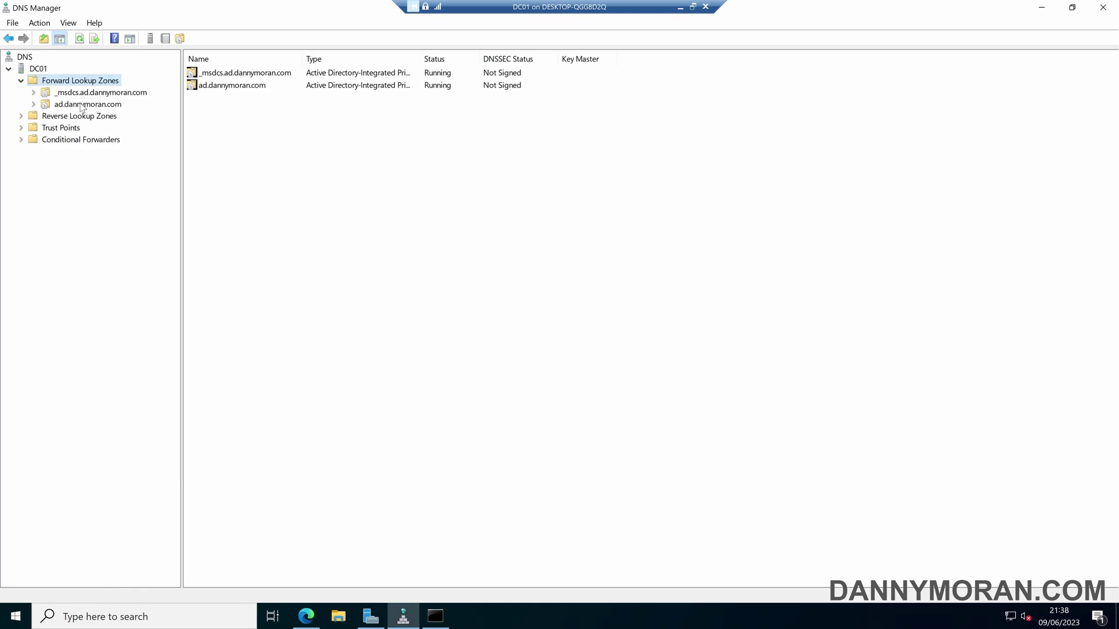
{"action": "left_click", "coordinate": [39, 69]}
{"action": "double_click", "coordinate": [220, 136]}
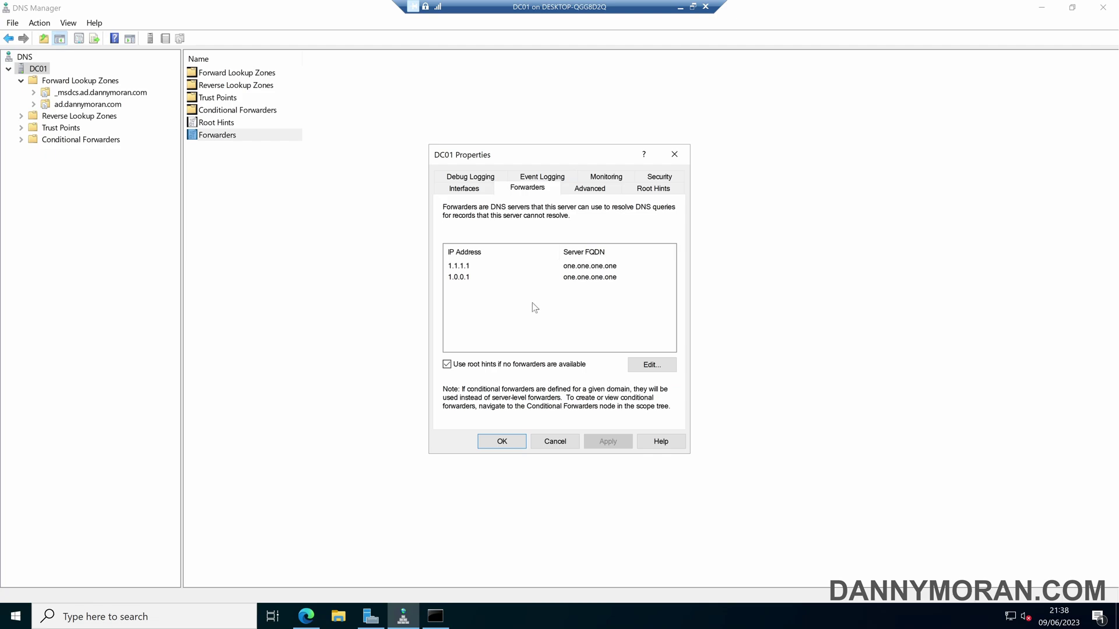
{"action": "left_click", "coordinate": [555, 442]}
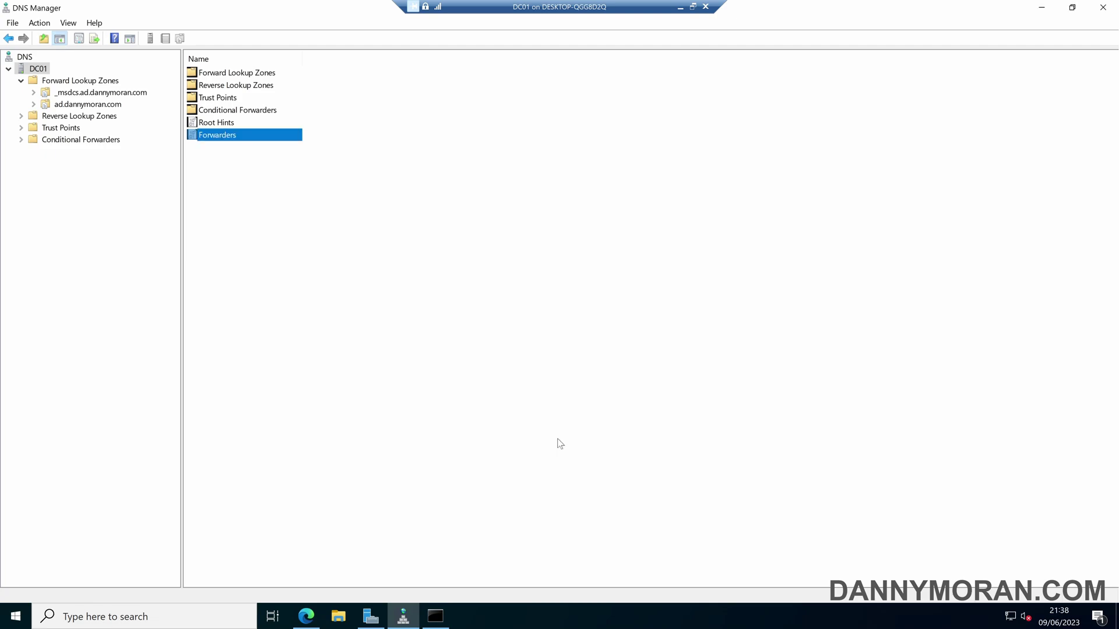
Start a new conditional forwarder for the domain dannymoran.com with 10.0.0.254 as its master server.
{"action": "left_click", "coordinate": [94, 145]}
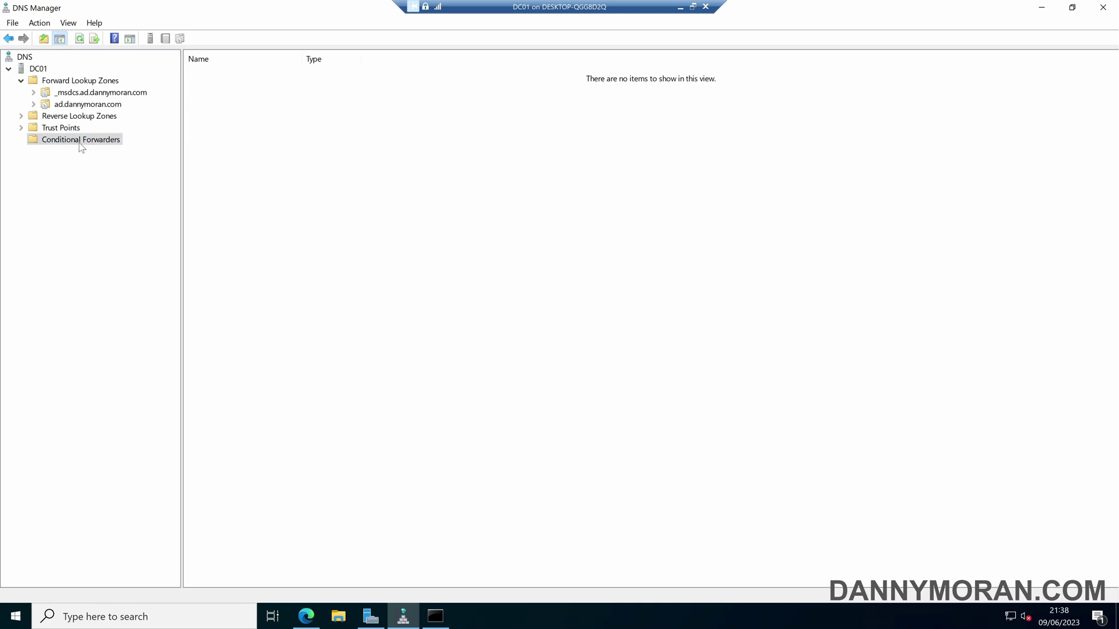
{"action": "right_click", "coordinate": [85, 138]}
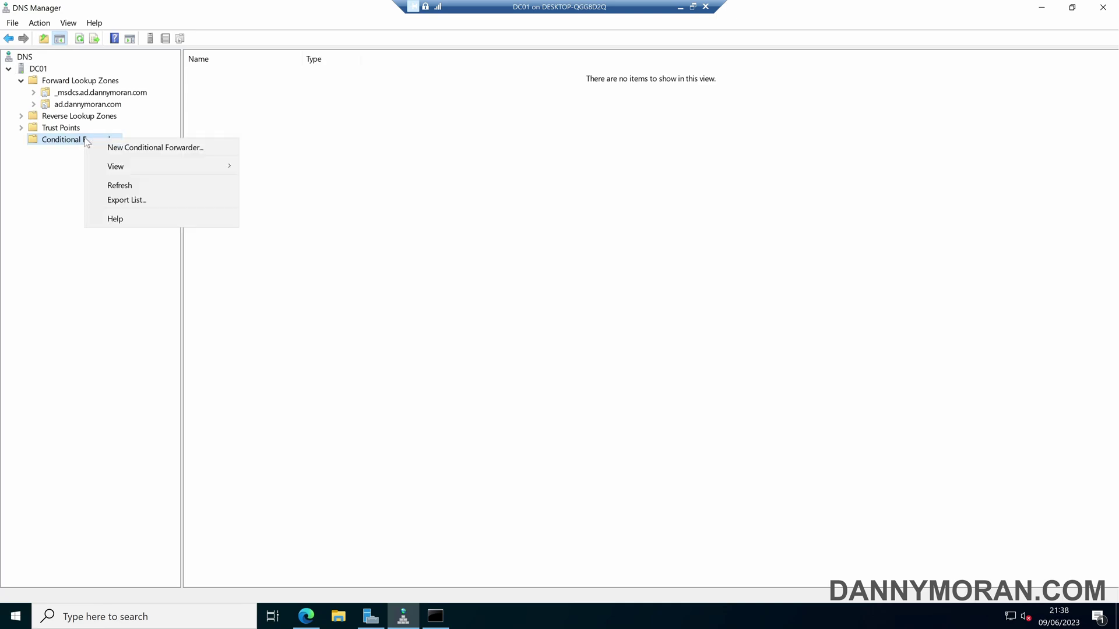
{"action": "left_click", "coordinate": [144, 149]}
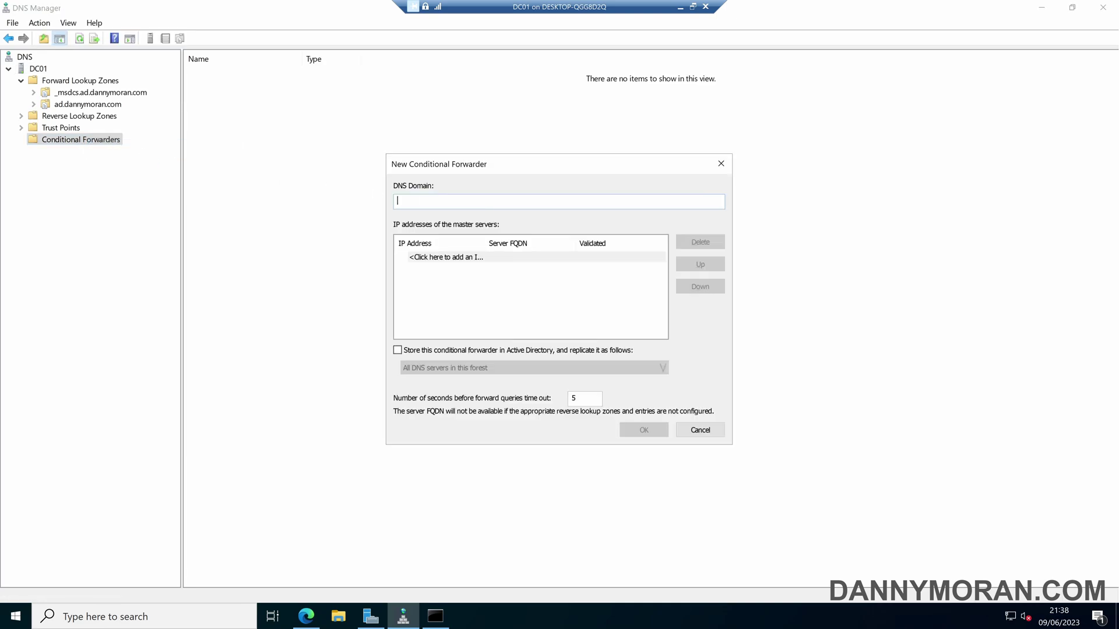
{"action": "type", "text": "dannymoran.com"}
{"action": "left_click", "coordinate": [440, 257]}
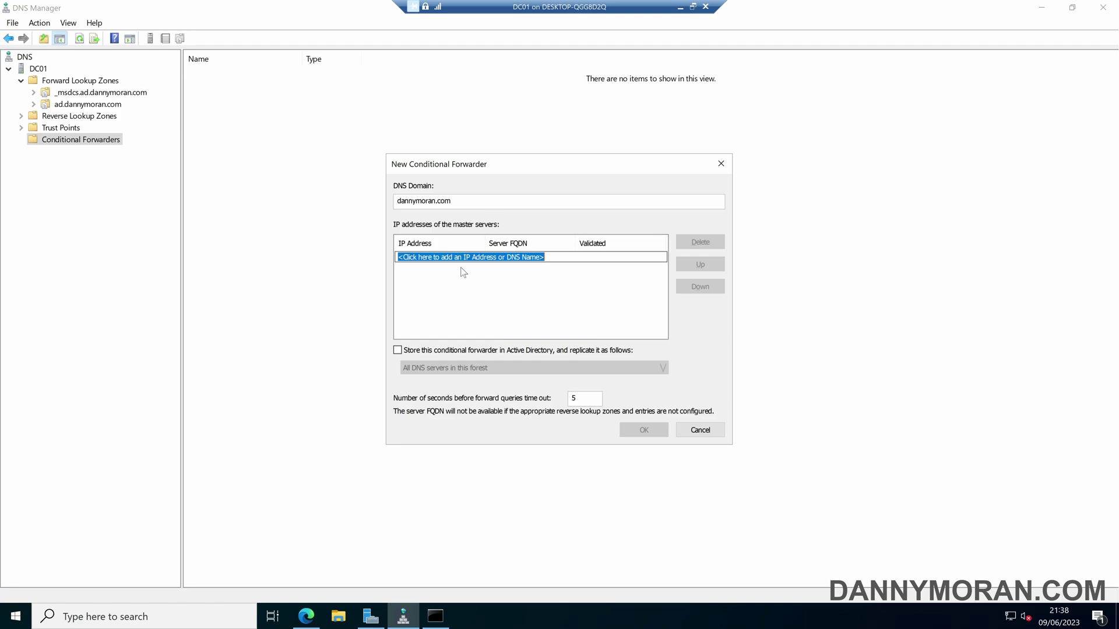
{"action": "type", "text": "10.0.0.254"}
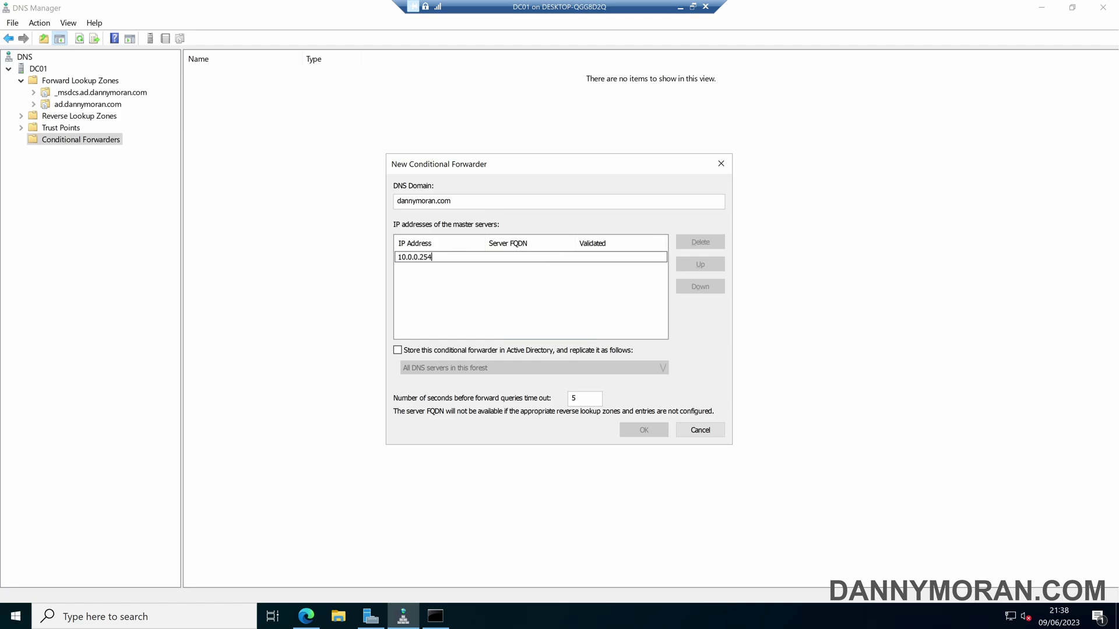
{"action": "key", "text": "Return"}
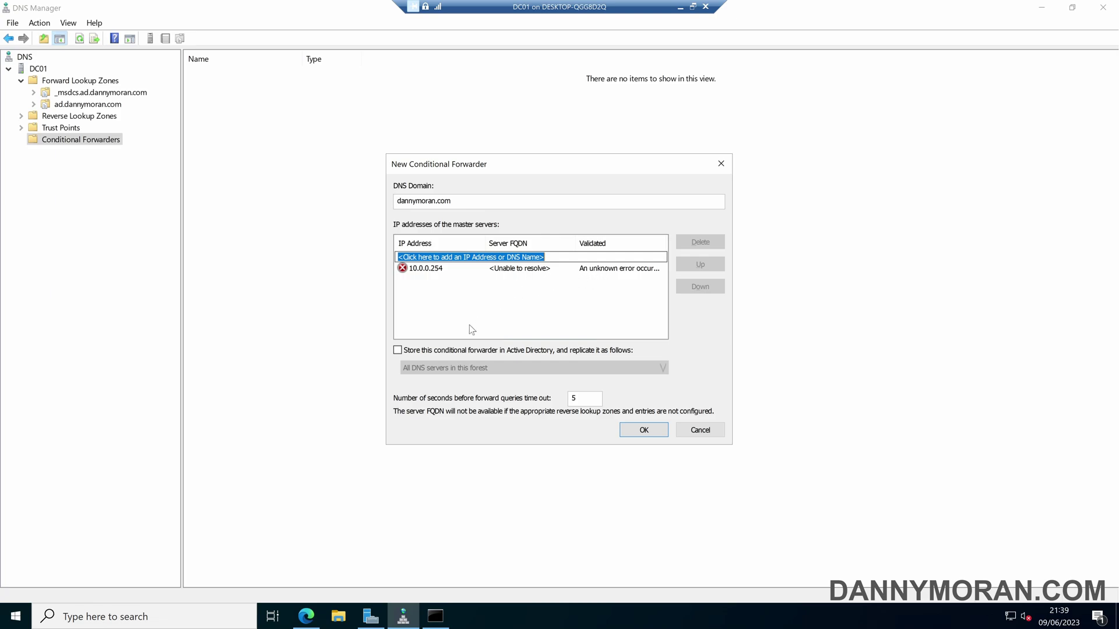
Store the forwarder in Active Directory, replicated to all DNS servers in this domain, and display the created dannymoran.com entry.
{"action": "left_click", "coordinate": [434, 352]}
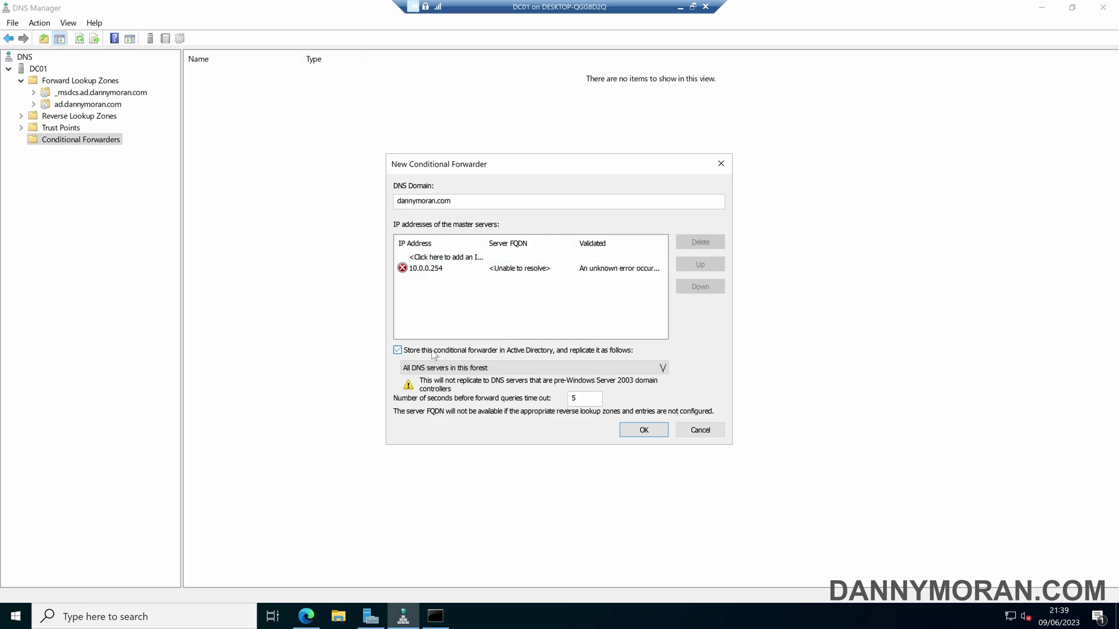
{"action": "left_click", "coordinate": [440, 368]}
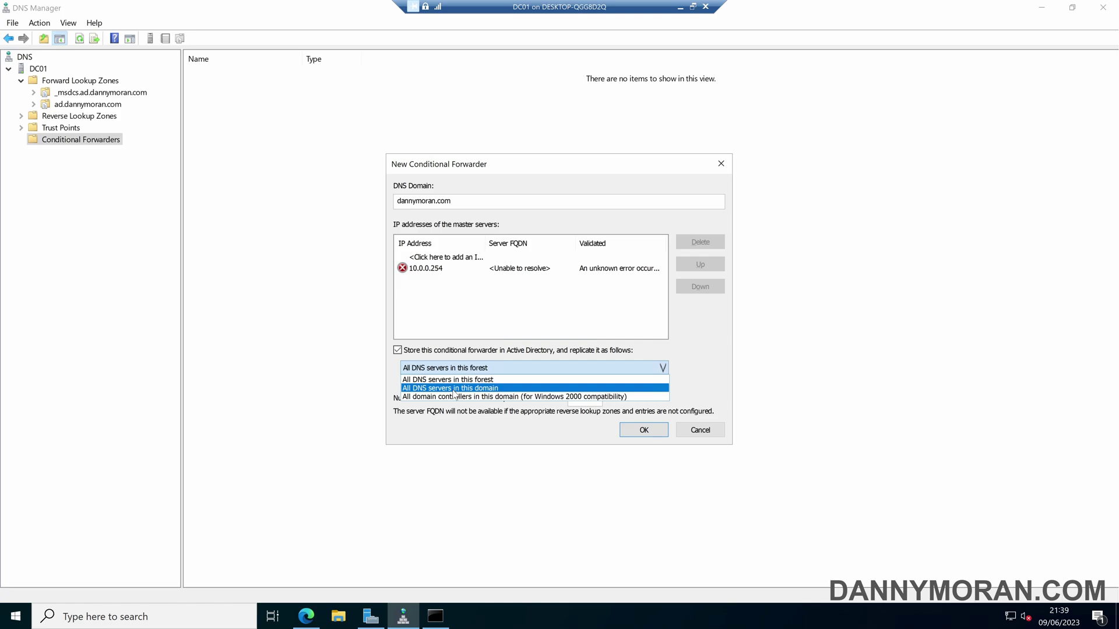
{"action": "left_click", "coordinate": [455, 389]}
{"action": "left_click", "coordinate": [643, 434]}
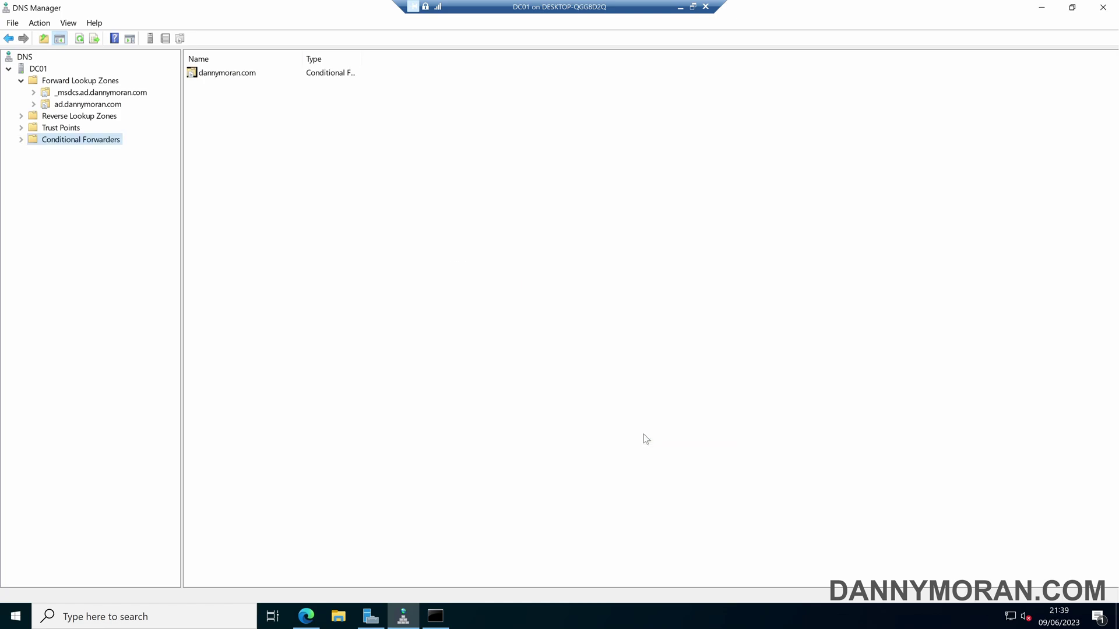
{"action": "left_click", "coordinate": [22, 139]}
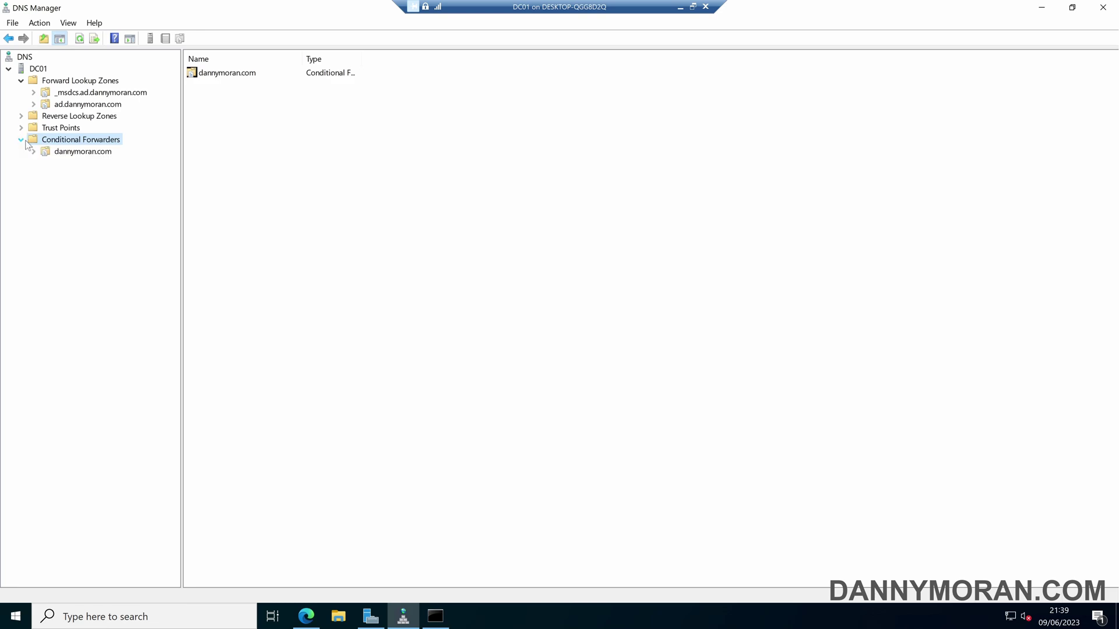
{"action": "left_click", "coordinate": [75, 154]}
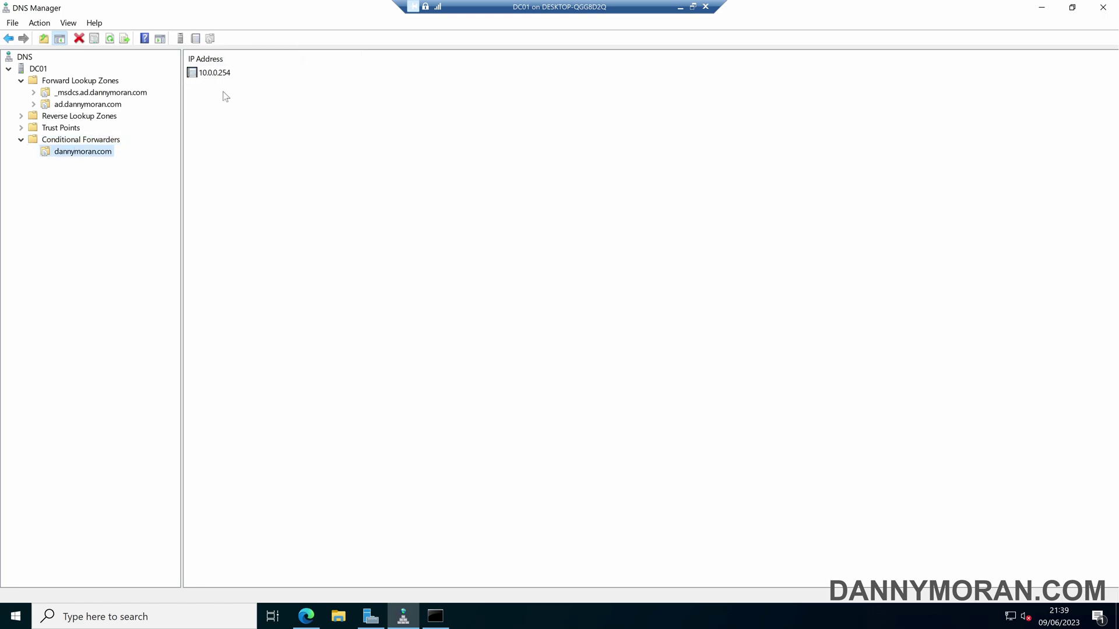
Clear the DNS cache of server DC01 and flush the local resolver cache with ipconfig /flushdns in Command Prompt.
{"action": "right_click", "coordinate": [38, 69]}
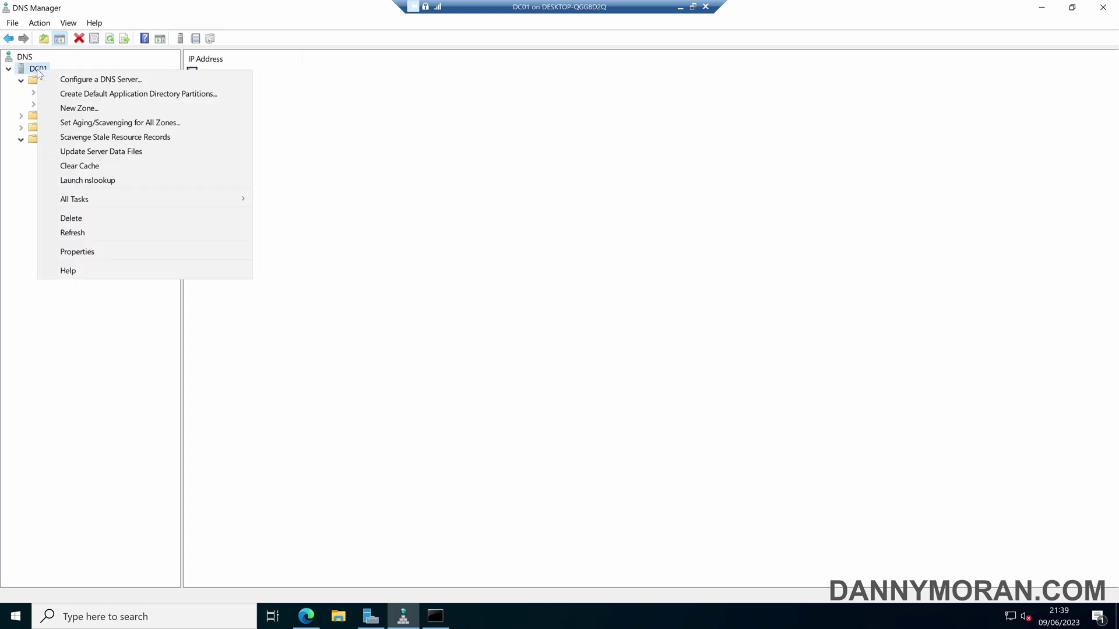
{"action": "left_click", "coordinate": [102, 163]}
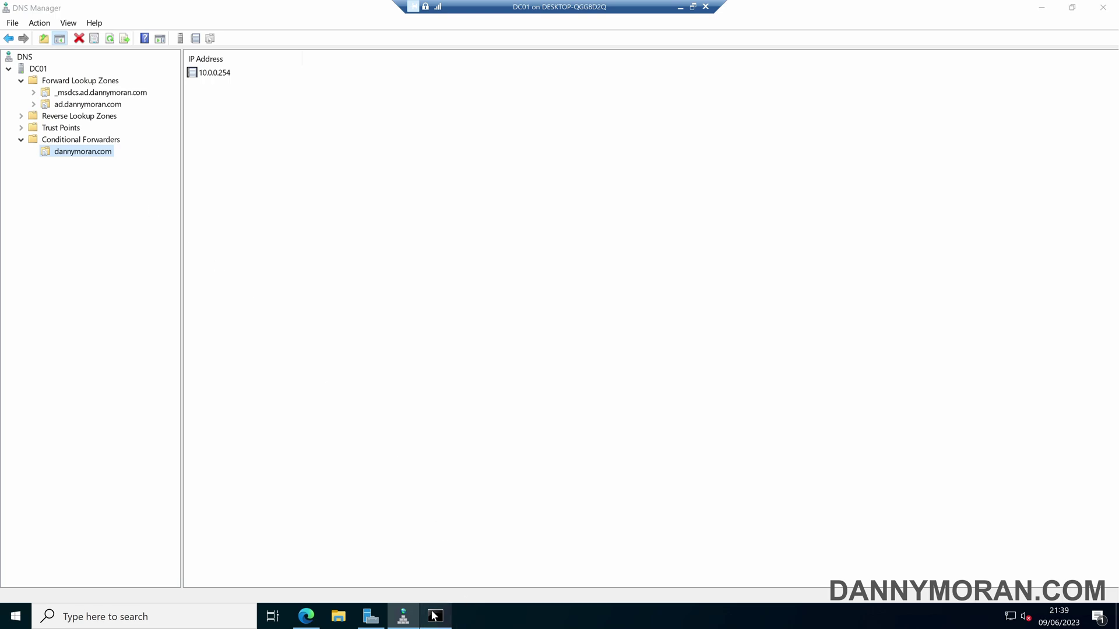
{"action": "left_click", "coordinate": [435, 616]}
{"action": "type", "text": "ipconfig /fli"}
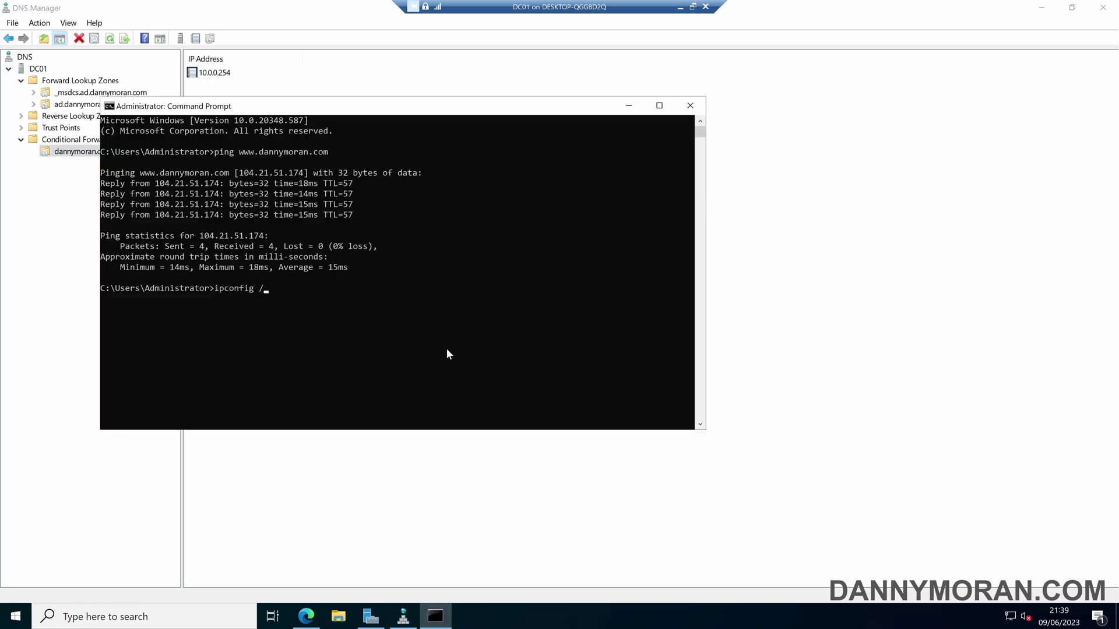
{"action": "key", "text": "BackSpace"}
{"action": "type", "text": "ushdns"}
{"action": "key", "text": "Return"}
{"action": "key", "text": "Up"}
{"action": "key", "text": "Up"}
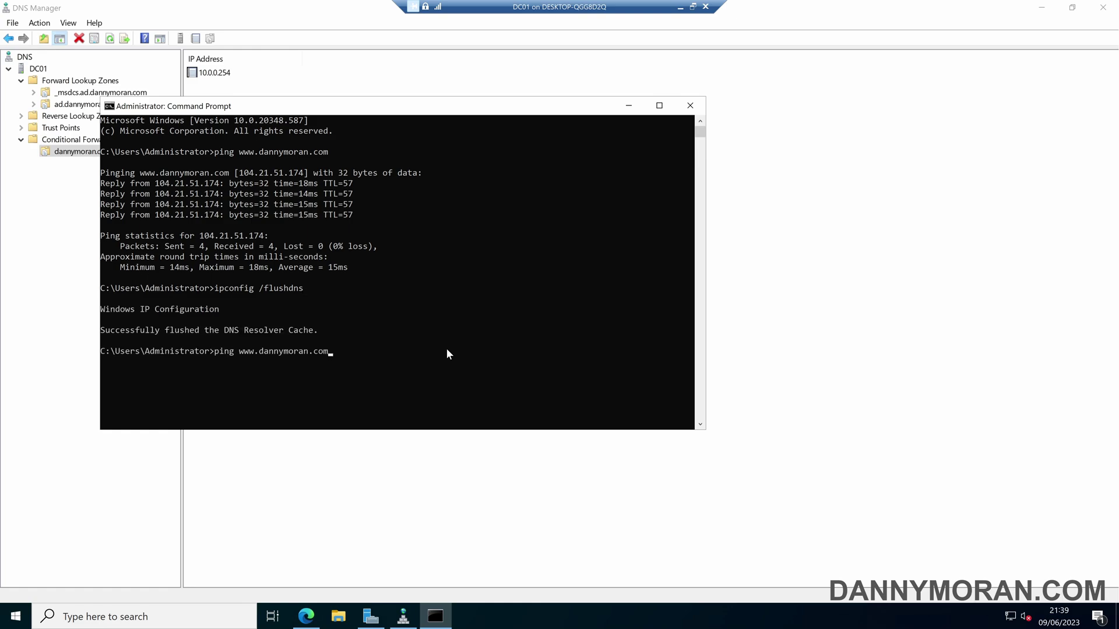
{"action": "key", "text": "Return"}
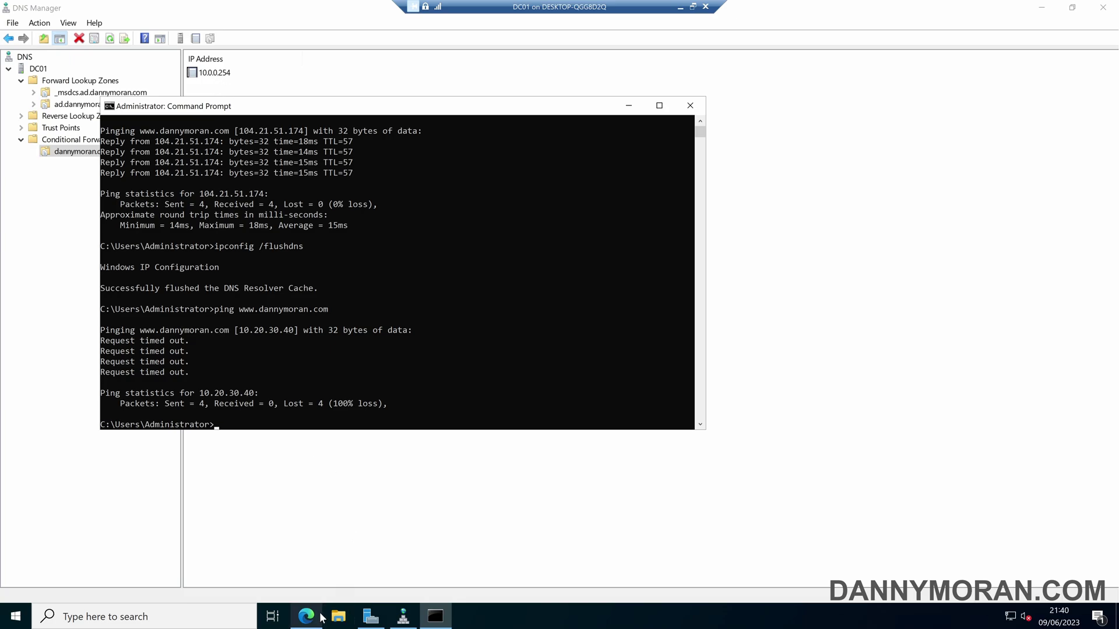
Switch to the pfSense page in Edge and check the host override for www in dannymoran.com.
{"action": "mouse_move", "coordinate": [306, 616]}
{"action": "left_click", "coordinate": [327, 542]}
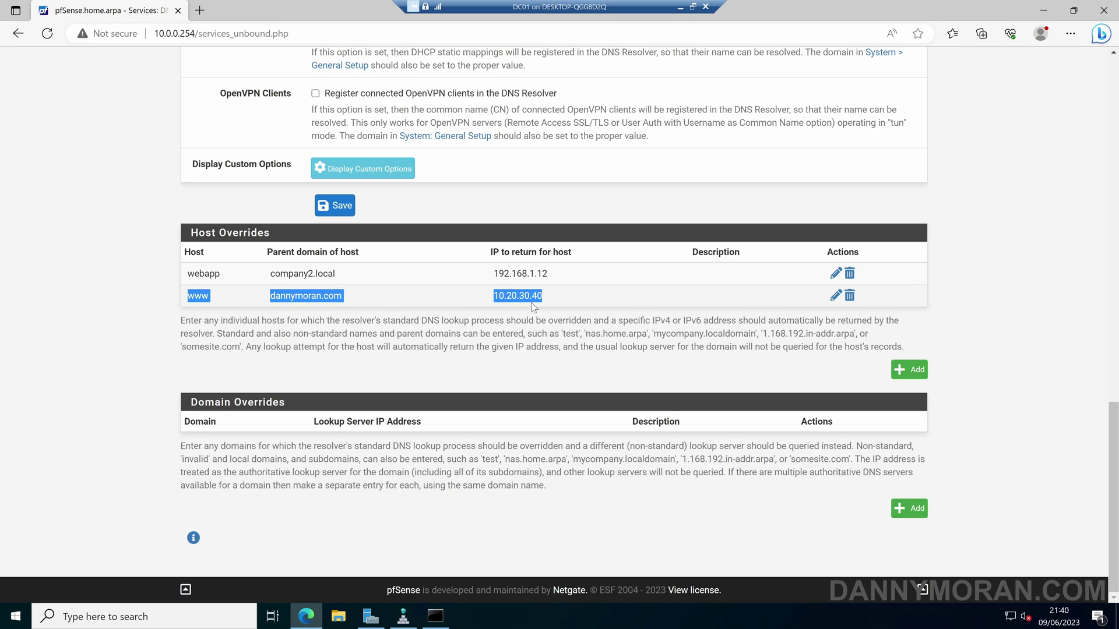
Return to Command Prompt and ping google.com to check that other domains still resolve.
{"action": "left_click", "coordinate": [429, 619]}
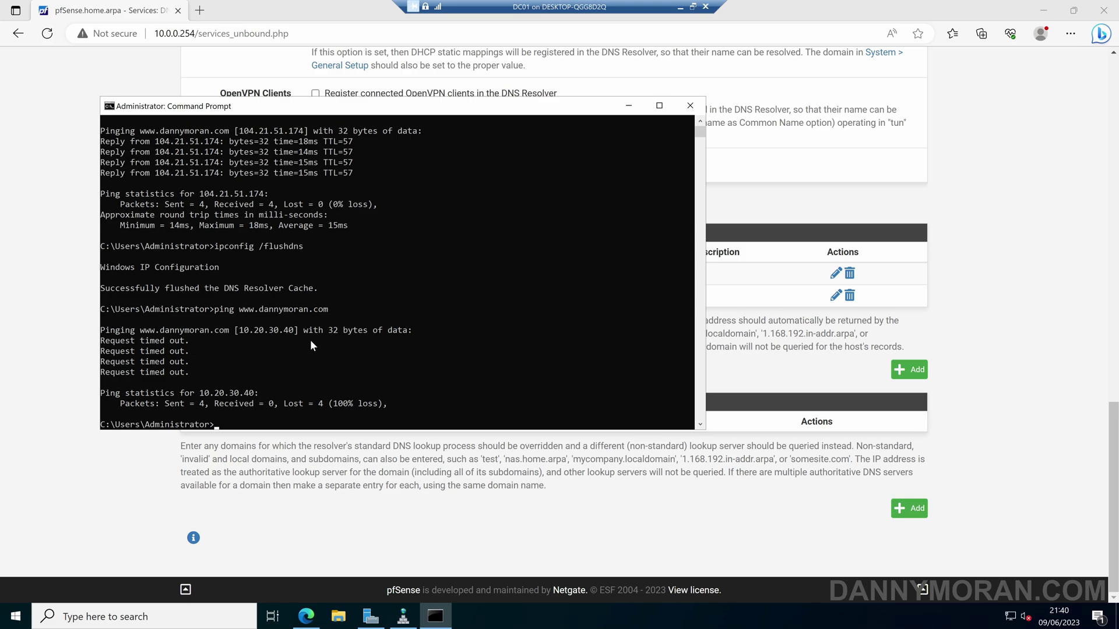
{"action": "type", "text": "google.co"}
{"action": "key", "text": "Escape"}
{"action": "type", "text": "ping google.com"}
{"action": "key", "text": "Return"}
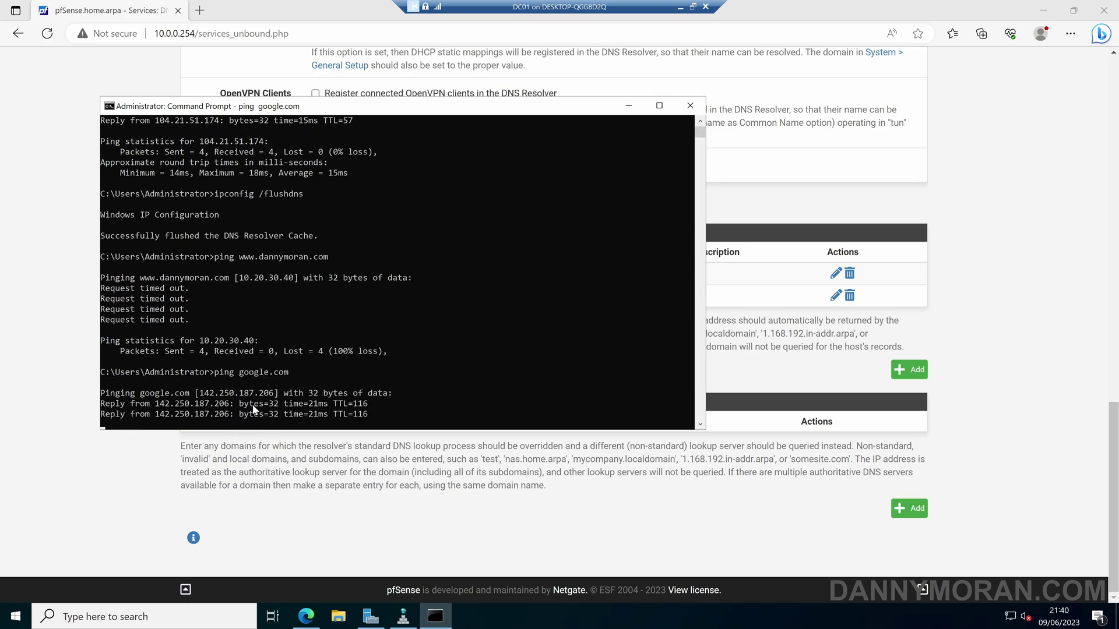
Switch to DNS Manager and start a new conditional forwarder for company2.local with 10.0.0.254 as its master server.
{"action": "mouse_move", "coordinate": [397, 624]}
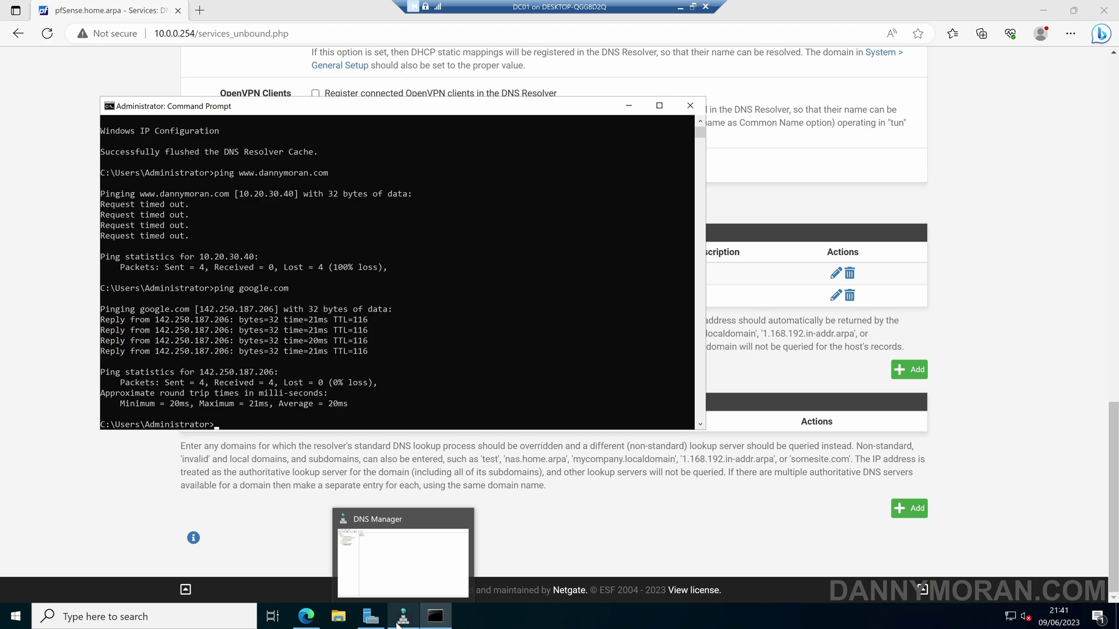
{"action": "left_click", "coordinate": [399, 618]}
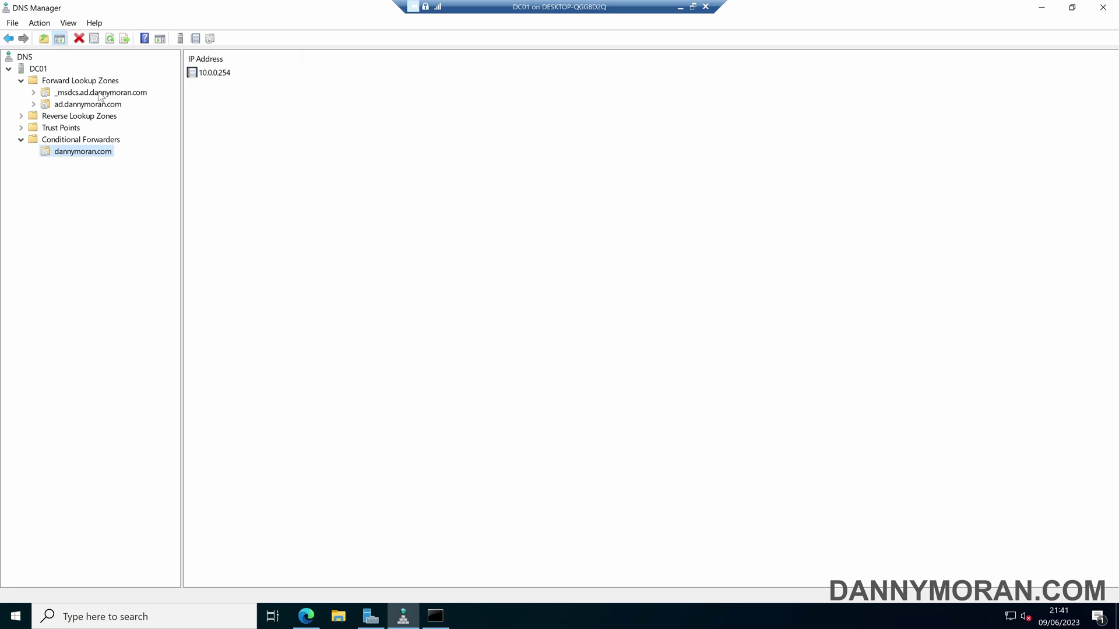
{"action": "right_click", "coordinate": [91, 143]}
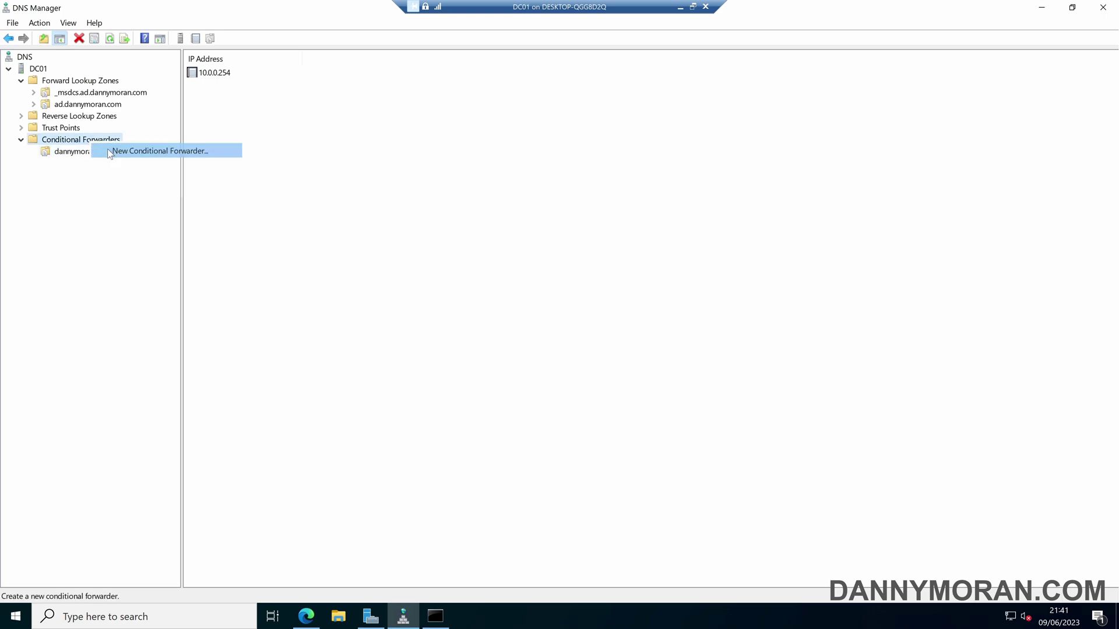
{"action": "left_click", "coordinate": [107, 149]}
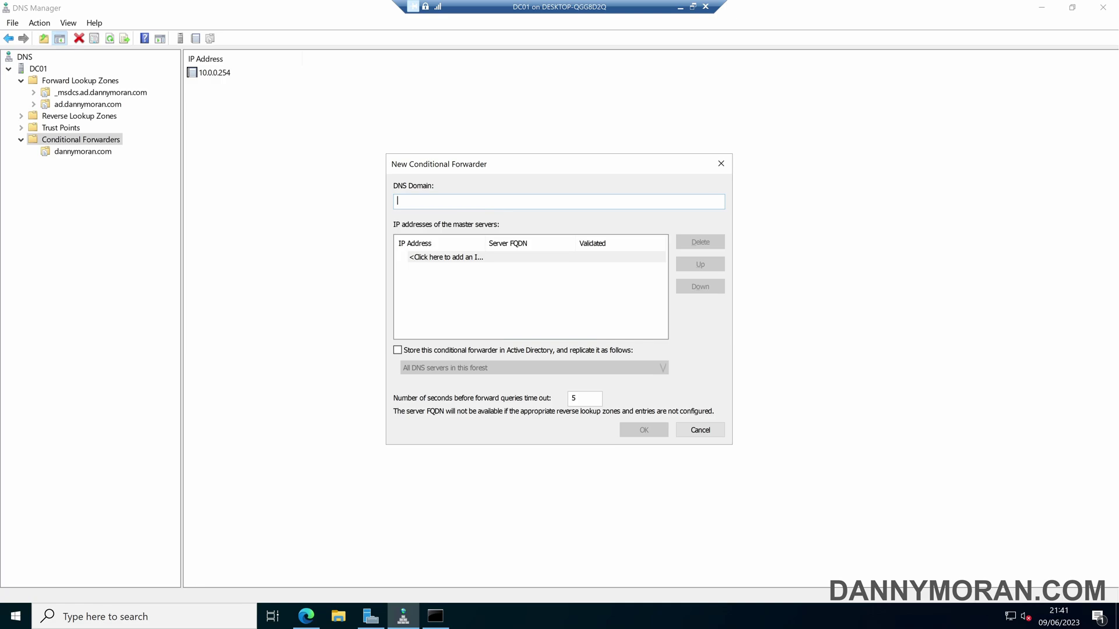
{"action": "type", "text": "company2.local"}
{"action": "left_click", "coordinate": [422, 257]}
{"action": "type", "text": "10.0.0.254"}
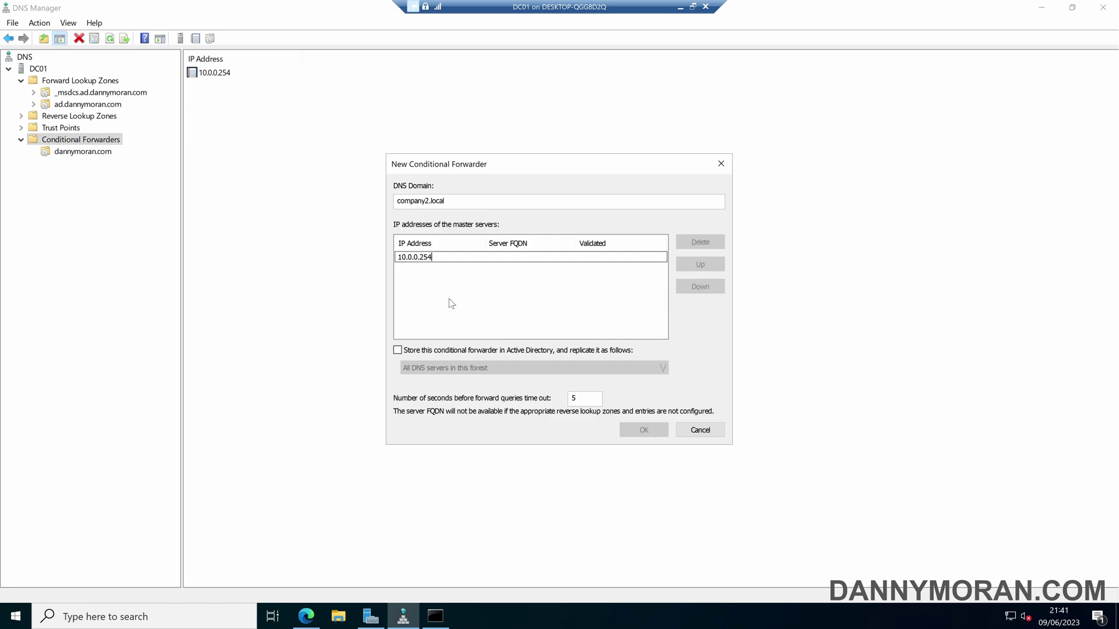
Store the company2.local forwarder in Active Directory, replicated to all DNS servers in this domain, then create it and open its entry.
{"action": "left_click", "coordinate": [443, 350]}
{"action": "left_click", "coordinate": [452, 368]}
{"action": "left_click", "coordinate": [455, 388]}
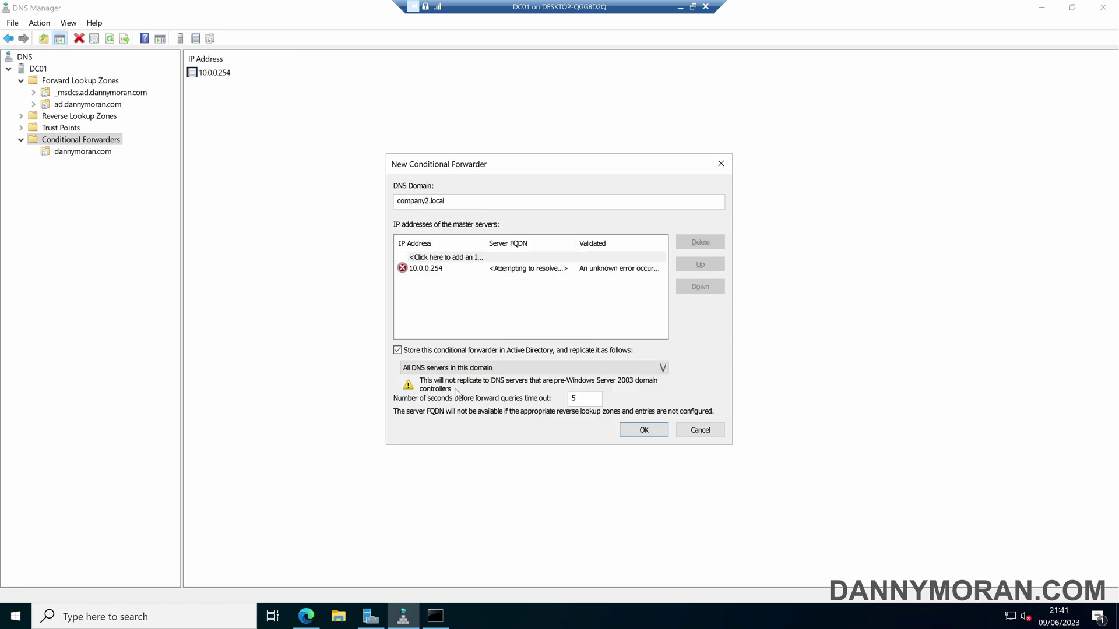
{"action": "left_click", "coordinate": [642, 431]}
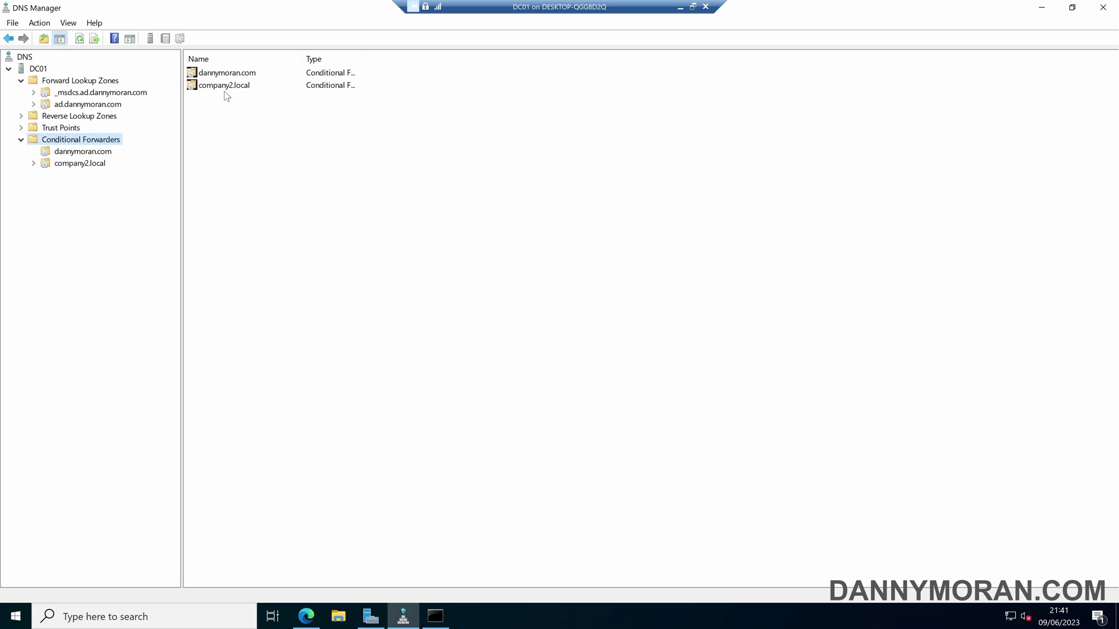
{"action": "left_click", "coordinate": [78, 166]}
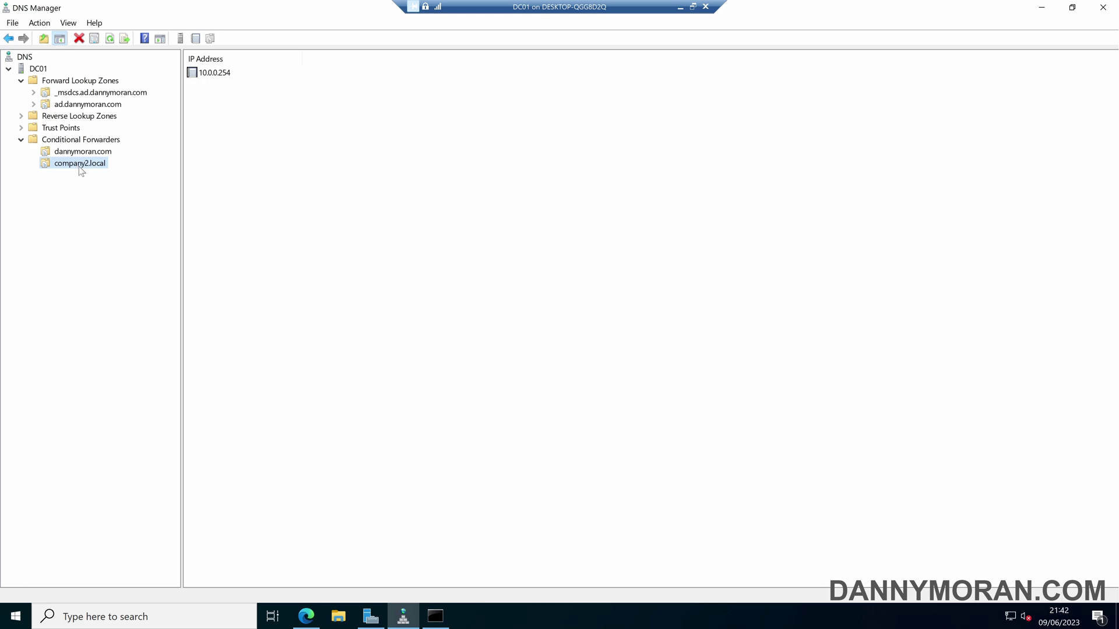
Switch to Command Prompt and ping webapp.company2.local to test the new conditional forwarder.
{"action": "left_click", "coordinate": [436, 616]}
{"action": "type", "text": "weba"}
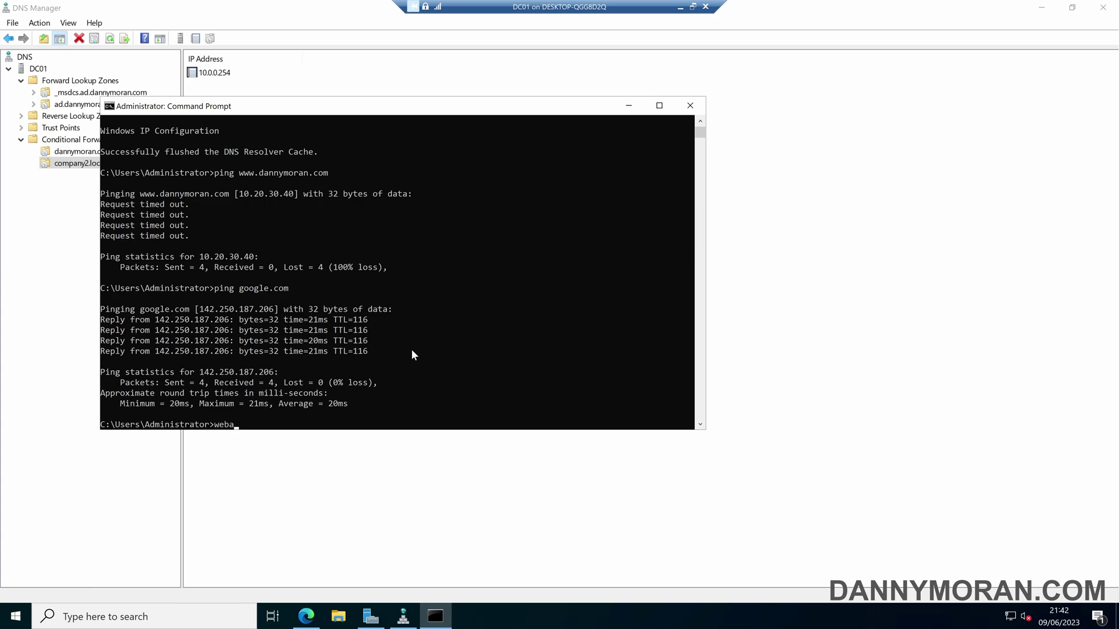
{"action": "type", "text": "pp.com"}
{"action": "type", "text": "pany2.lo"}
{"action": "type", "text": "cal"}
{"action": "type", "text": "ping"}
{"action": "key", "text": "Return"}
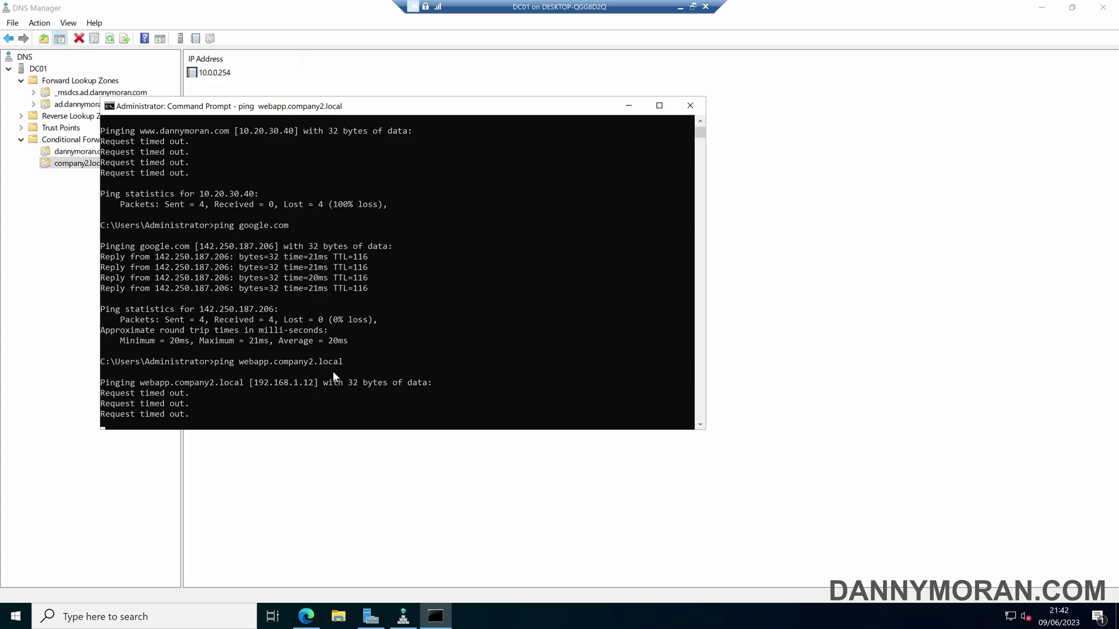
Return to DNS Manager and review the conditional forwarders list and the server address set for dannymoran.com.
{"action": "left_click", "coordinate": [71, 184]}
{"action": "left_click", "coordinate": [94, 144]}
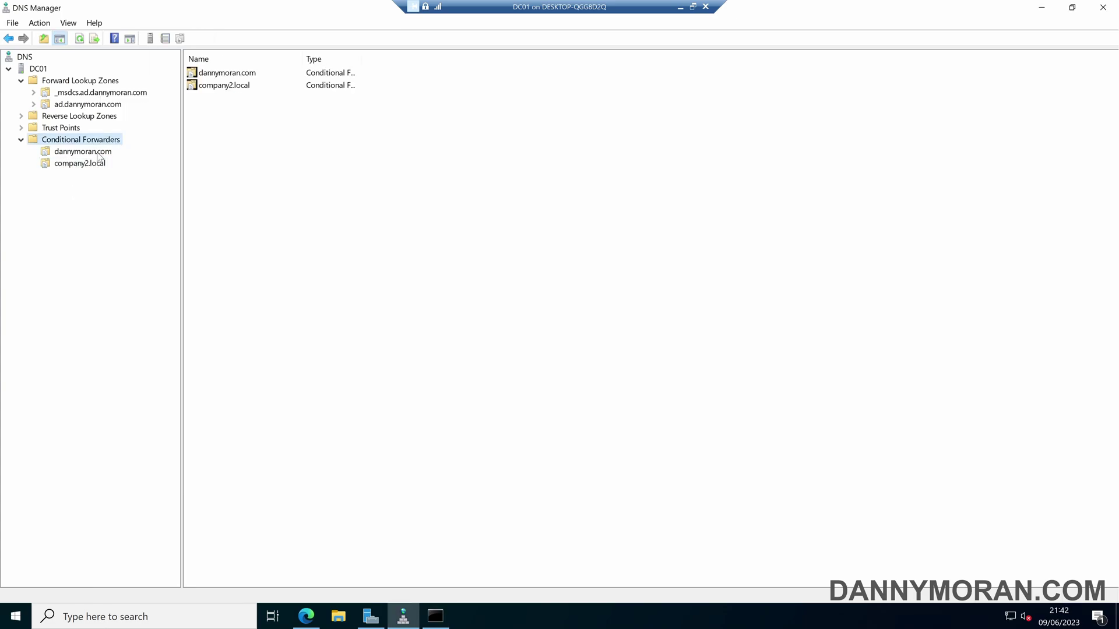
{"action": "left_click", "coordinate": [99, 155]}
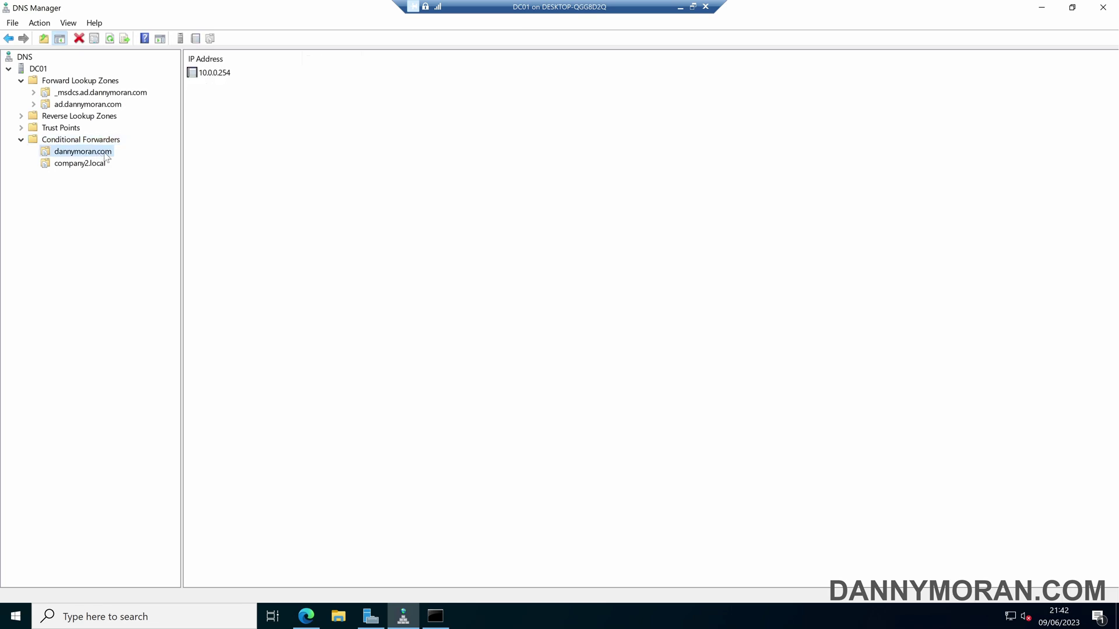